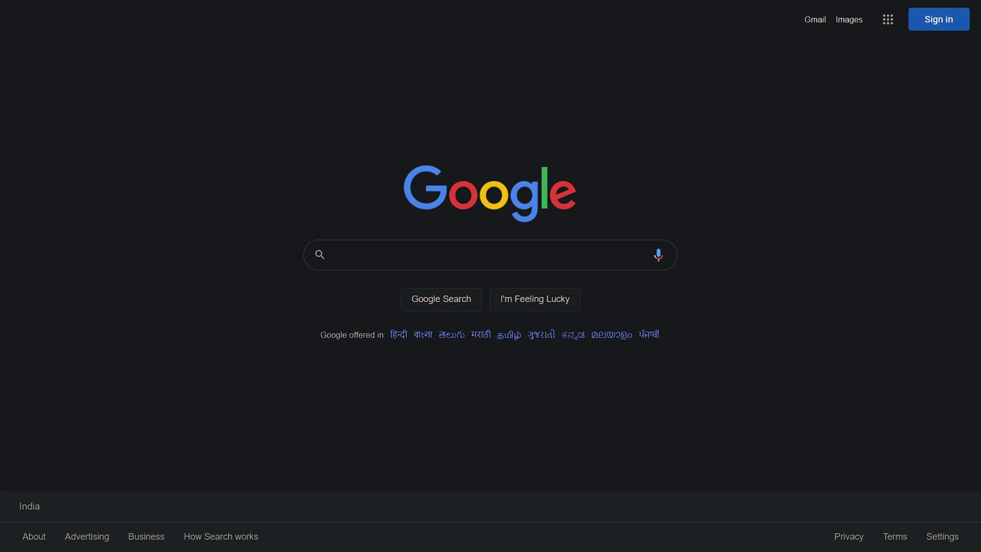
# Step: Search Google for 'fydeos' using the suggested completion
pyautogui.click(335, 254)
pyautogui.write('fyde')
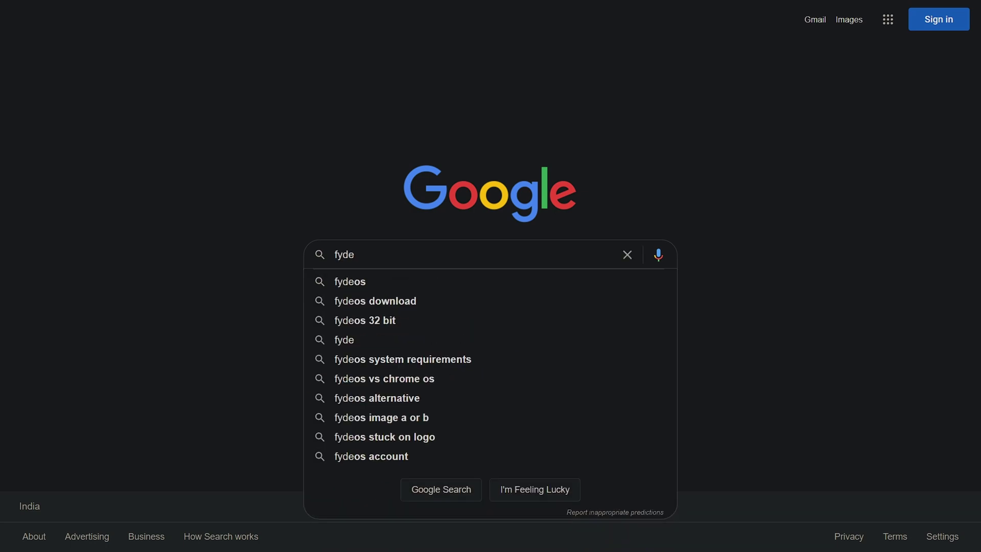
pyautogui.press('Down')
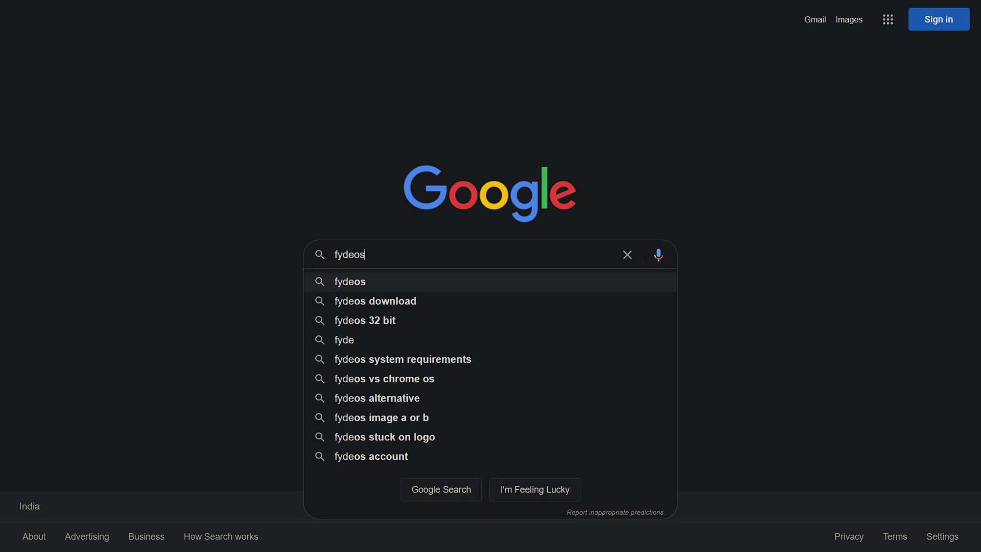
pyautogui.press('Return')
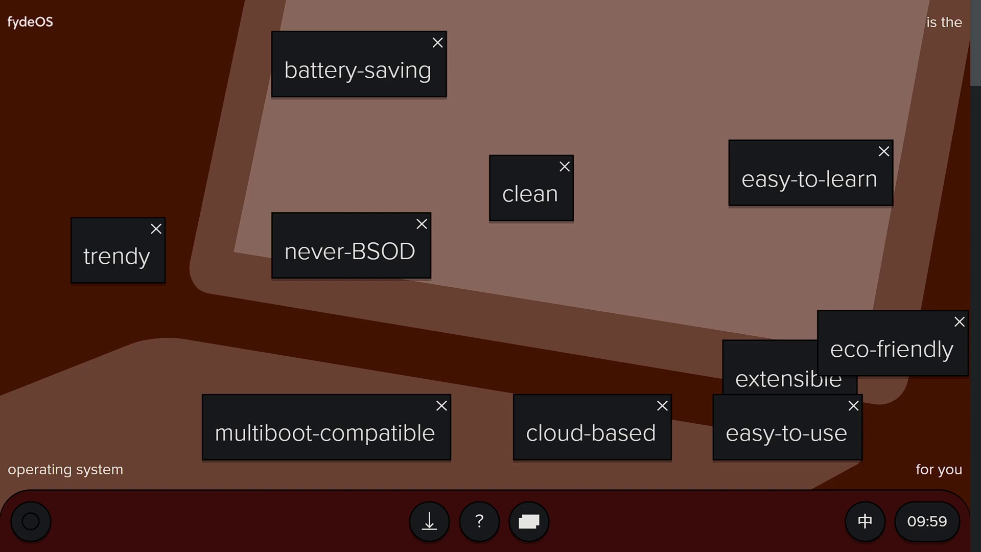
# Step: Scroll down the fydeos.io homepage to the 'Get FydeOS for your device' section
pyautogui.scroll(-10, 490, 276)
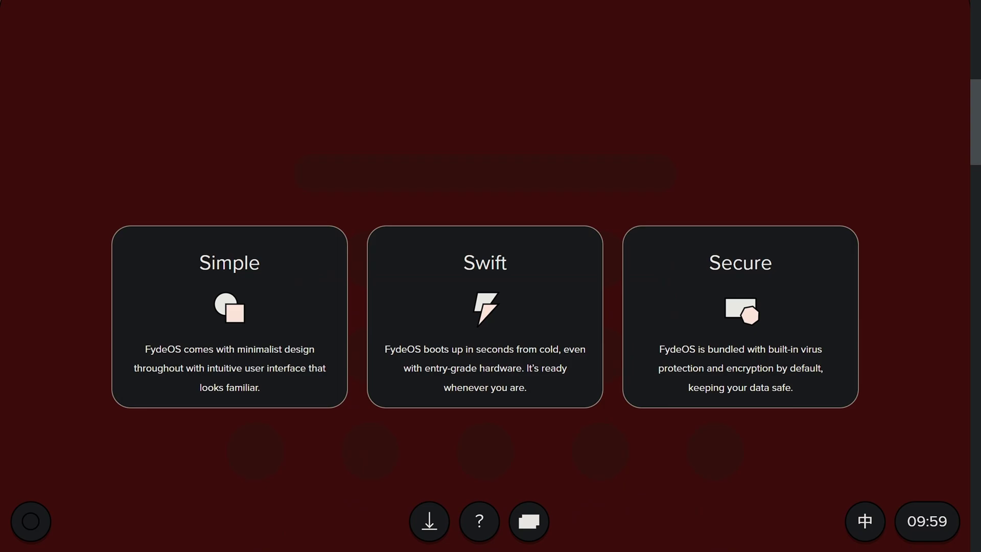
pyautogui.scroll(-15, 490, 276)
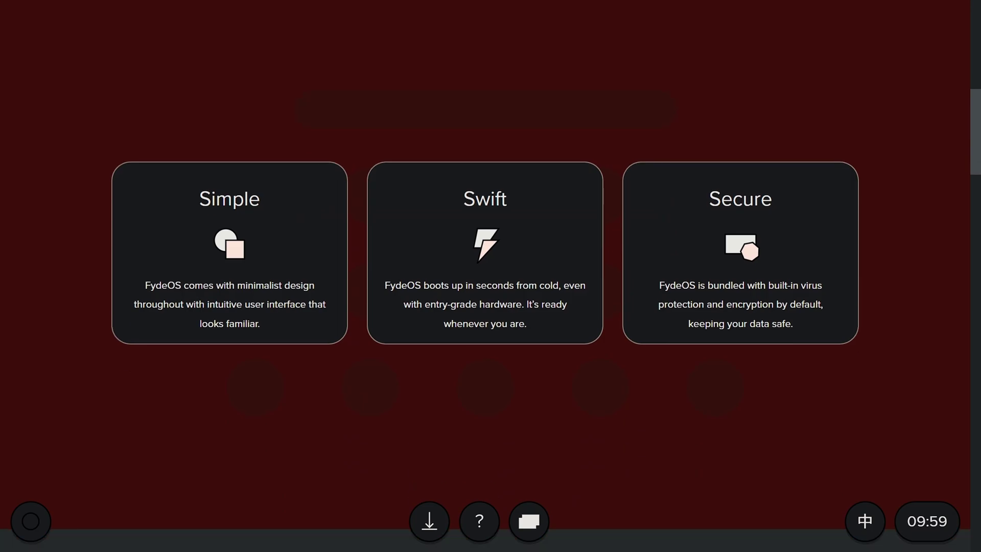
pyautogui.scroll(-15, 490, 276)
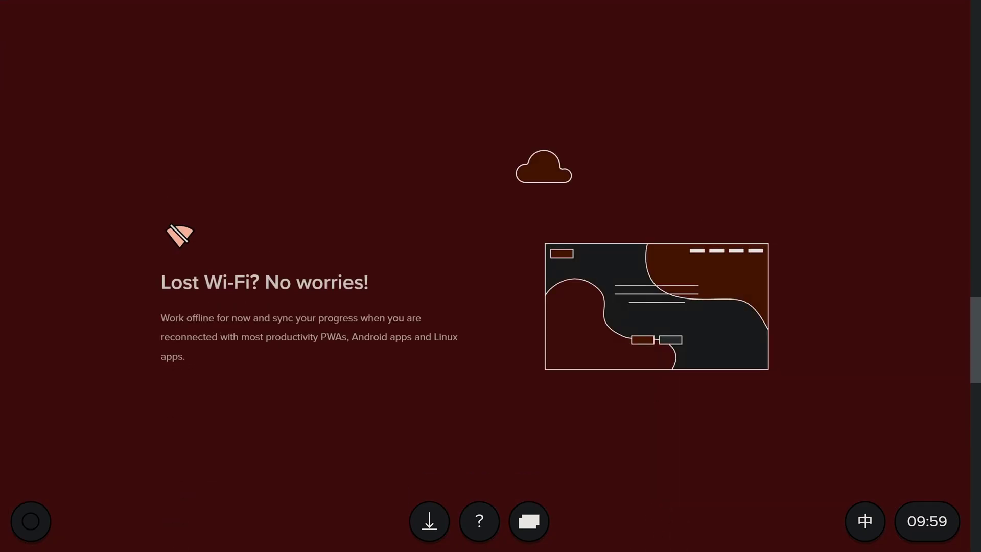
pyautogui.scroll(-8, 490, 276)
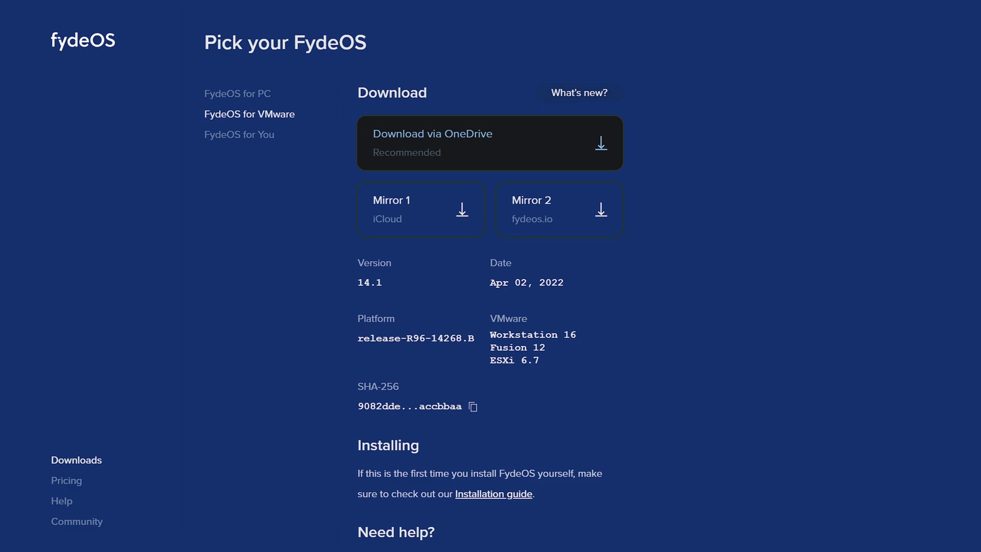
# Step: Open the FydeOS for PC download for AMD Radeon graphics, version 14.2-SP1
pyautogui.click(239, 134)
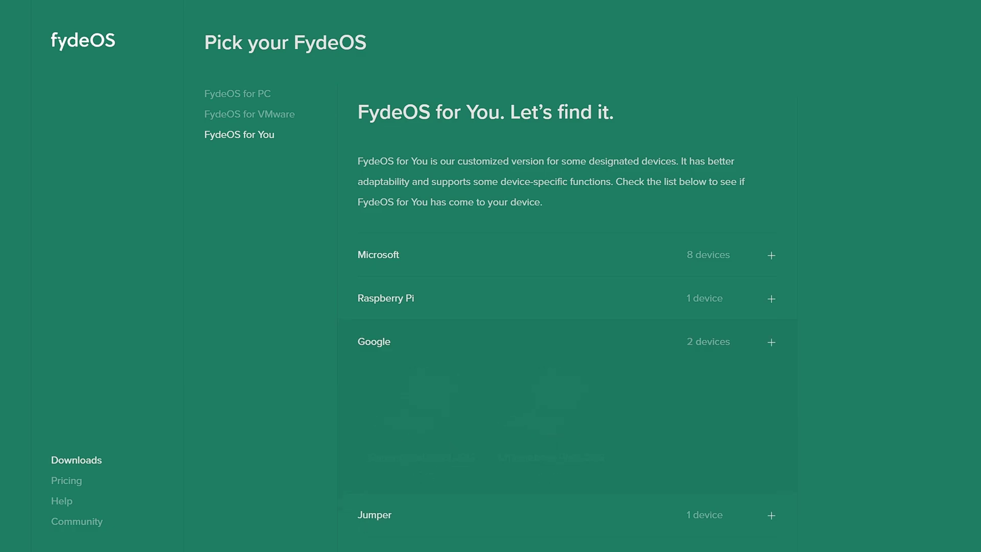
pyautogui.scroll(-3, 567, 297)
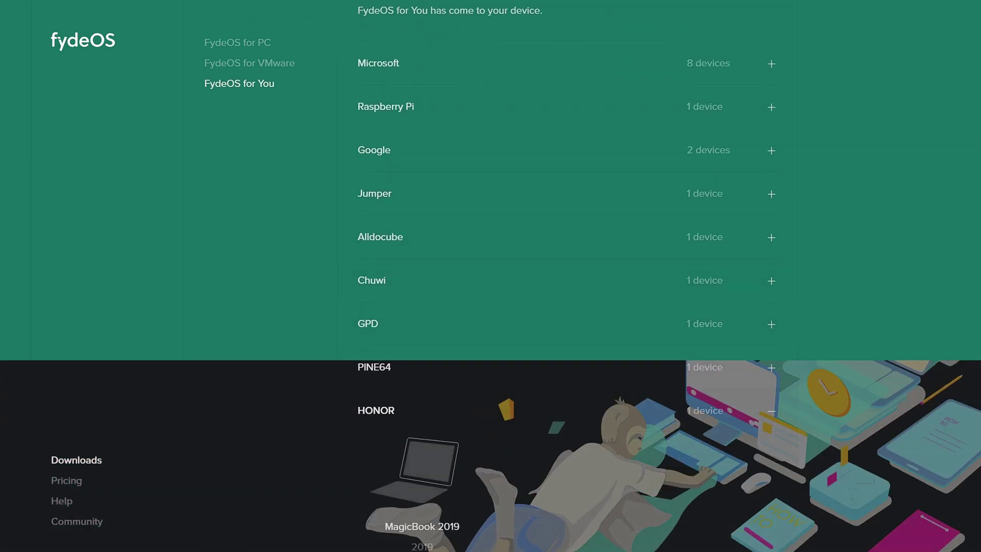
pyautogui.scroll(3, 568, 297)
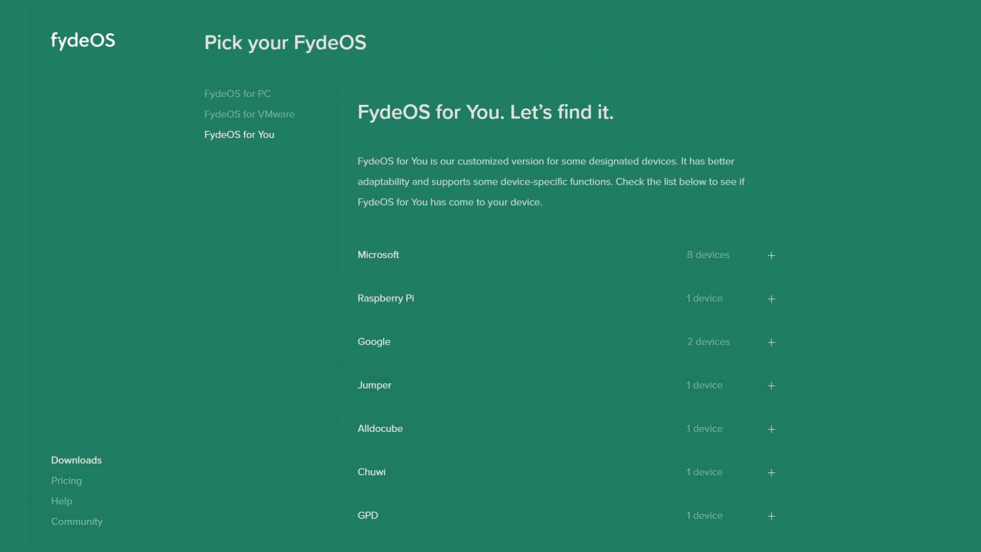
pyautogui.click(237, 94)
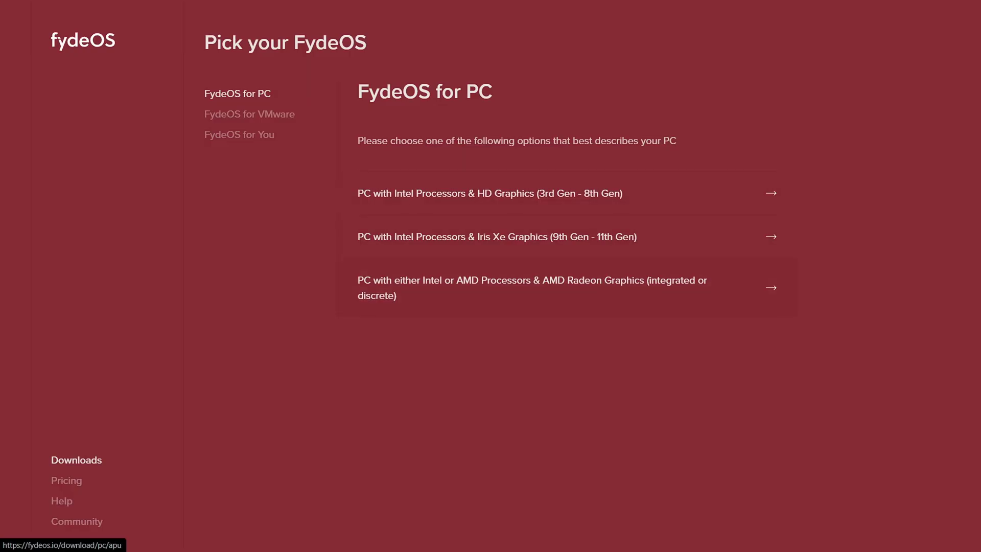
pyautogui.click(562, 287)
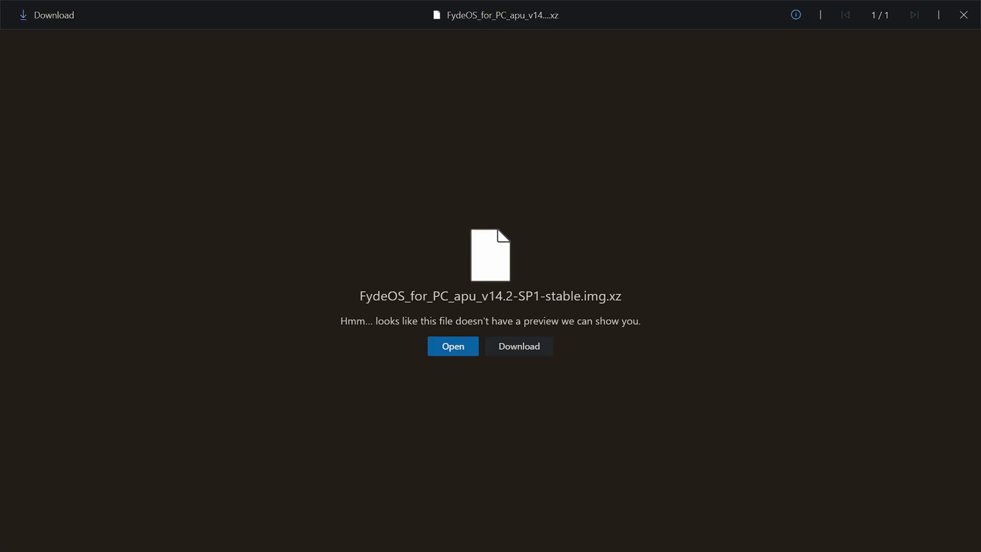
# Step: Download FydeOS_for_PC_apu_v14.2-SP1-stable.img.xz from OneDrive and view all browser downloads
pyautogui.click(519, 346)
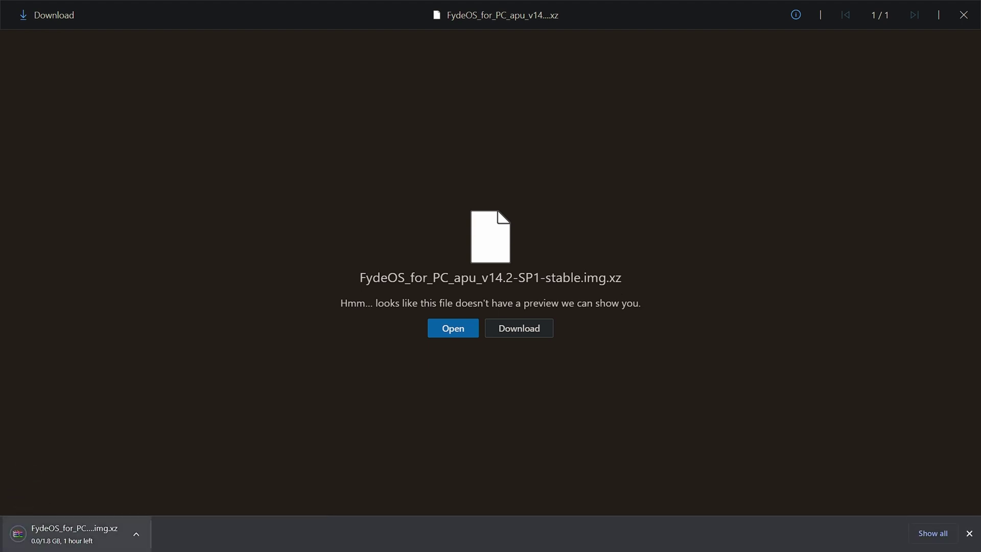
pyautogui.click(933, 533)
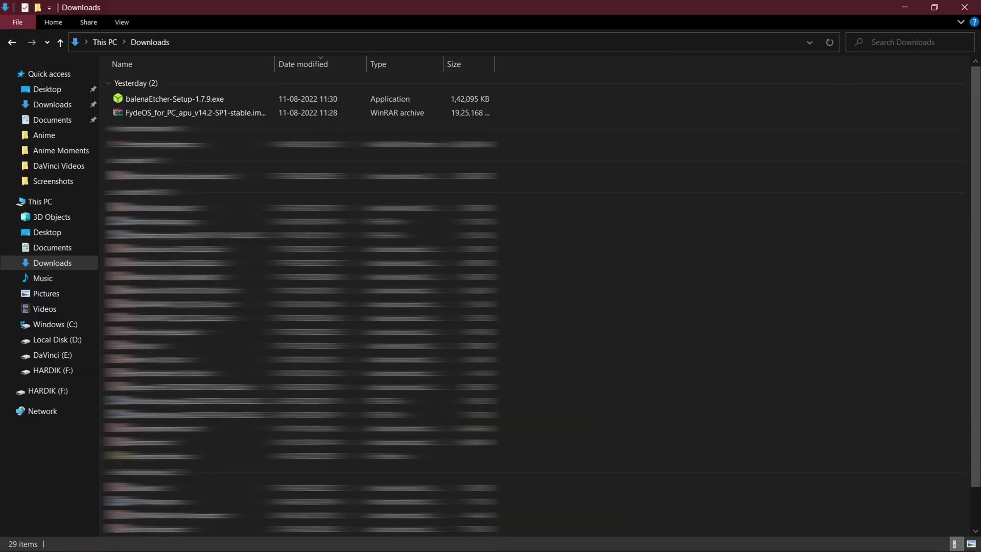
# Step: Run balenaEtcher-Setup-1.7.9.exe from Downloads and accept the licence agreement
pyautogui.click(194, 112)
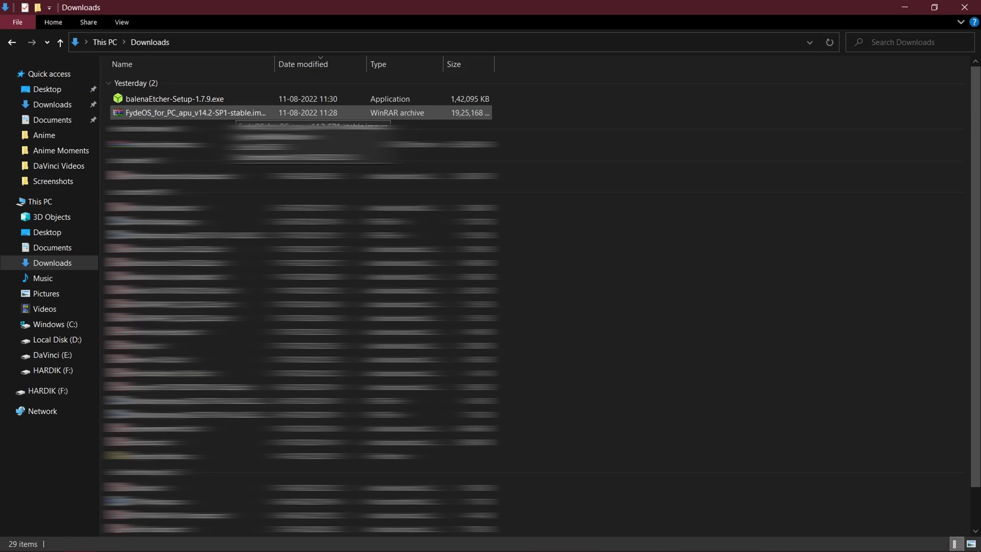
pyautogui.doubleClick(173, 99)
pyautogui.click(563, 383)
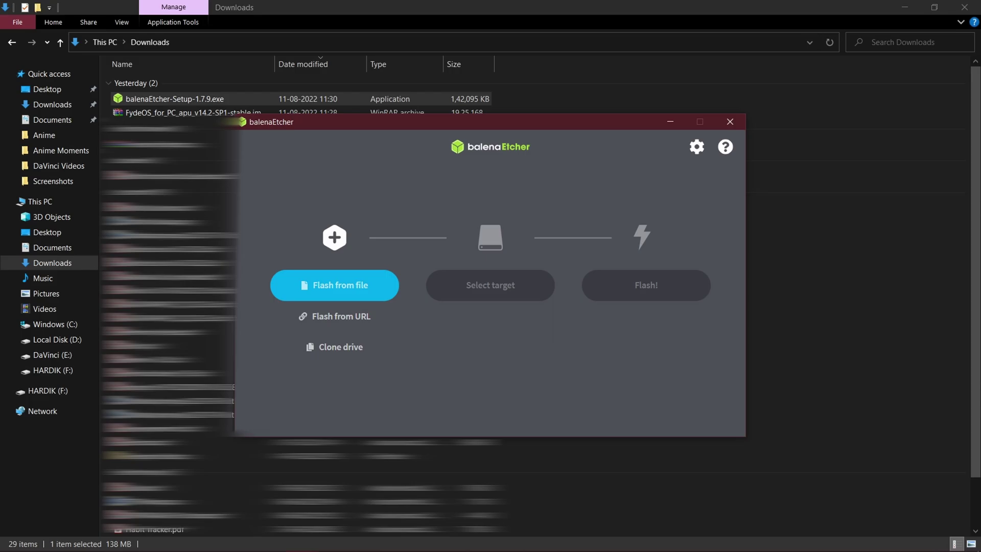
# Step: Choose the downloaded FydeOS .img.xz file as balenaEtcher's source image
pyautogui.click(335, 285)
pyautogui.click(435, 239)
pyautogui.click(614, 411)
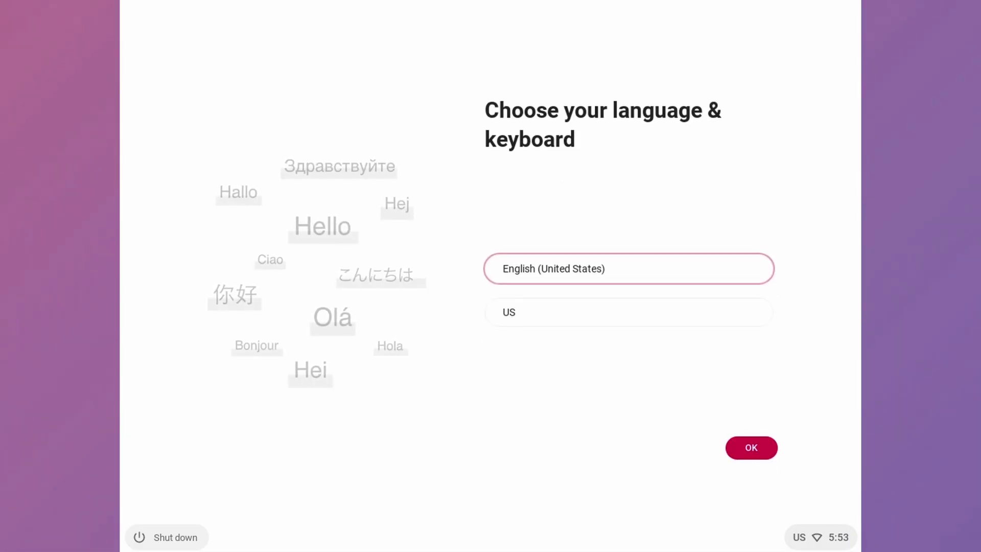
# Step: Confirm language, choose a local account, enter its username and finish setup
pyautogui.press('Return')
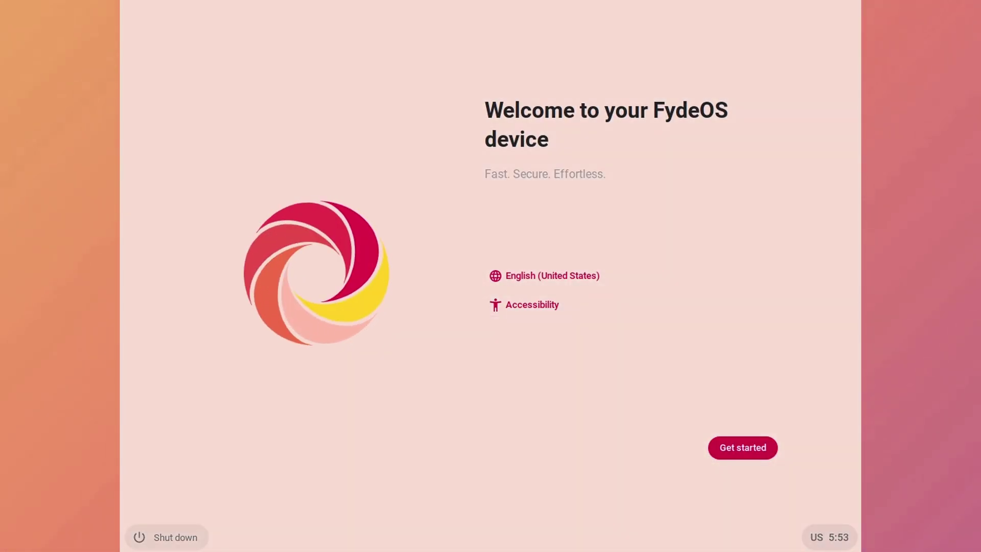
pyautogui.press('Return')
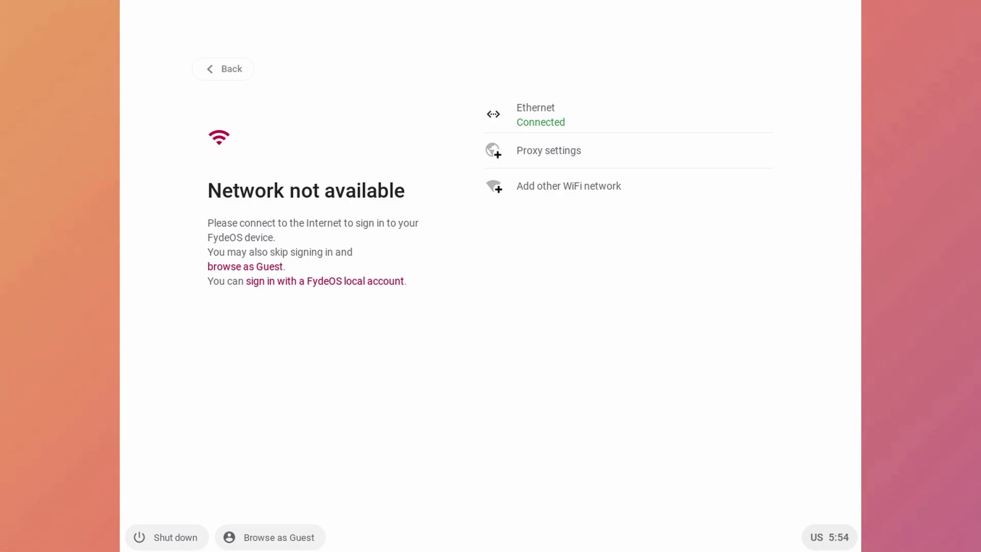
pyautogui.click(325, 281)
pyautogui.write('hard')
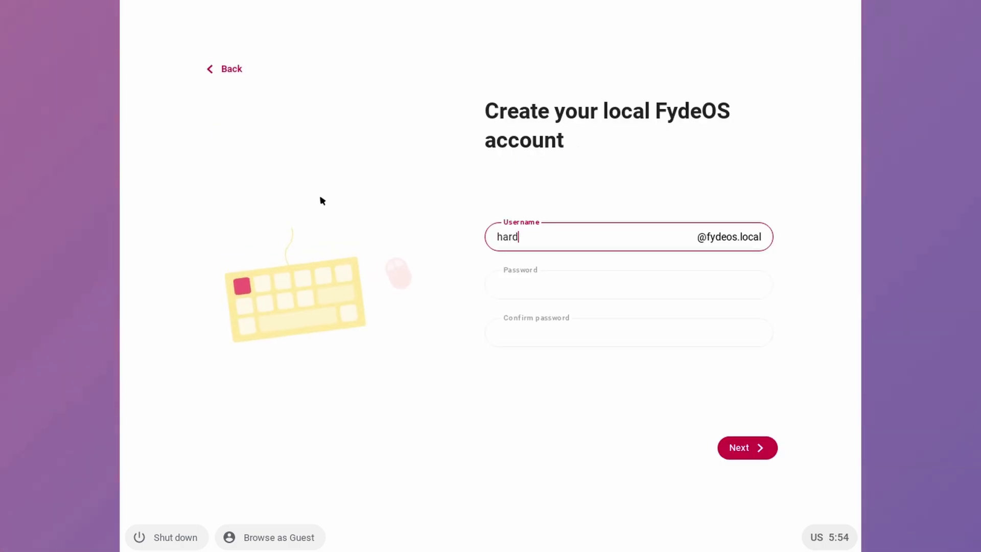
pyautogui.write('it')
pyautogui.press('Return')
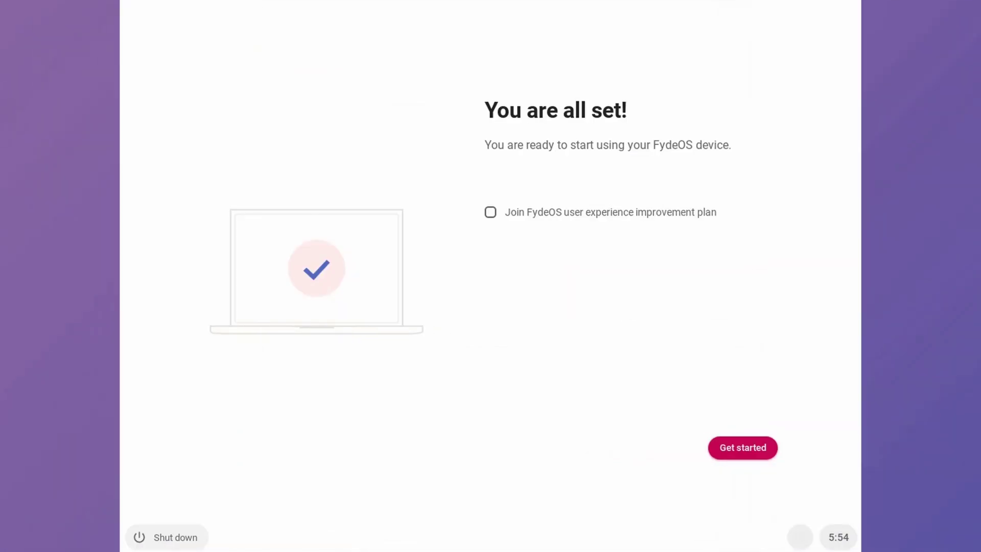
pyautogui.press('Return')
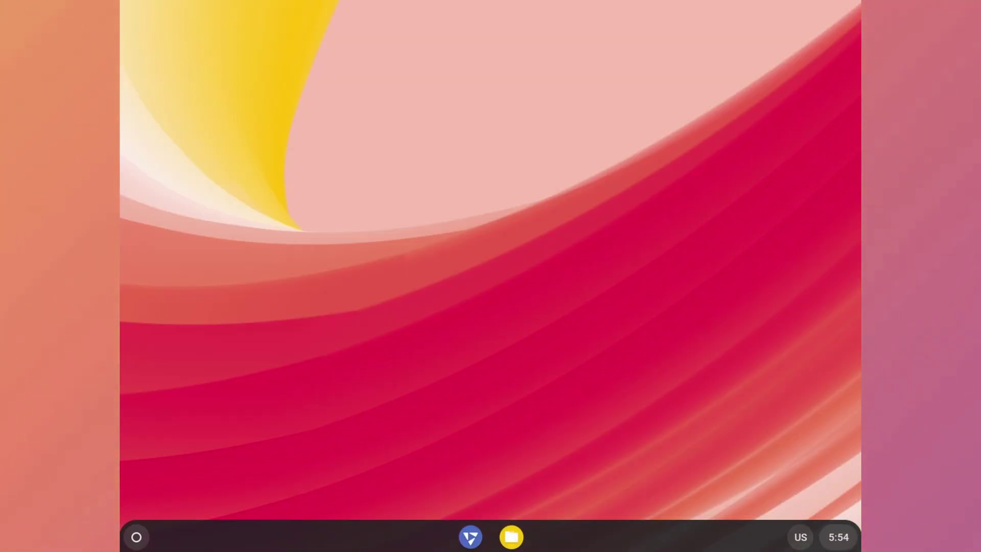
# Step: Start a full-screen recording from Quick Settings' Screen capture, then show the app launcher
pyautogui.hotkey('alt', 'shift', 's')
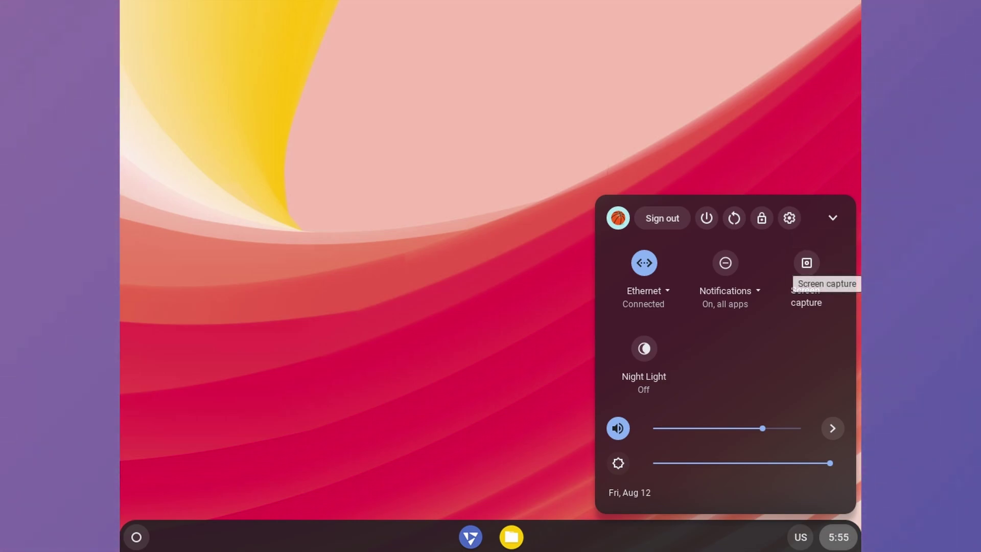
pyautogui.click(806, 262)
pyautogui.press('Return')
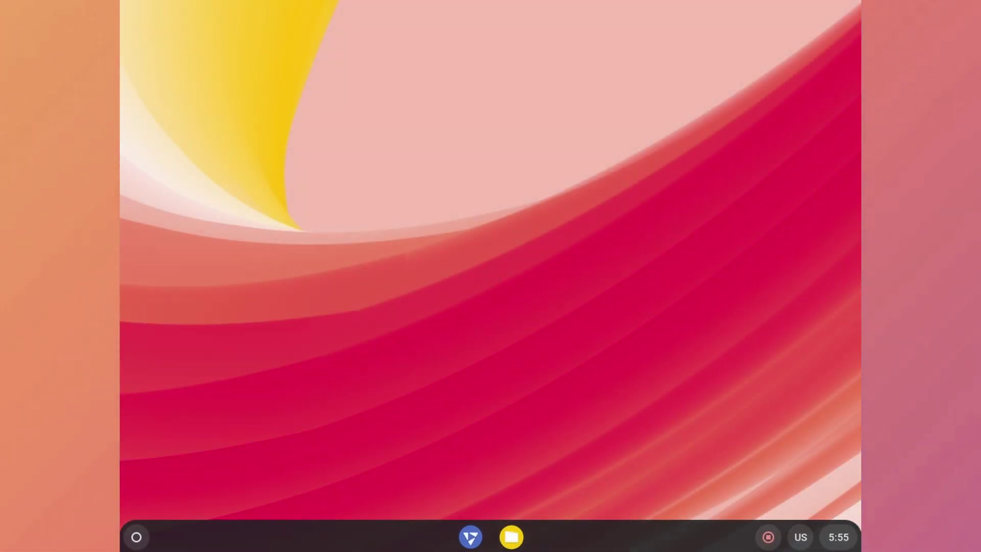
pyautogui.press('super')
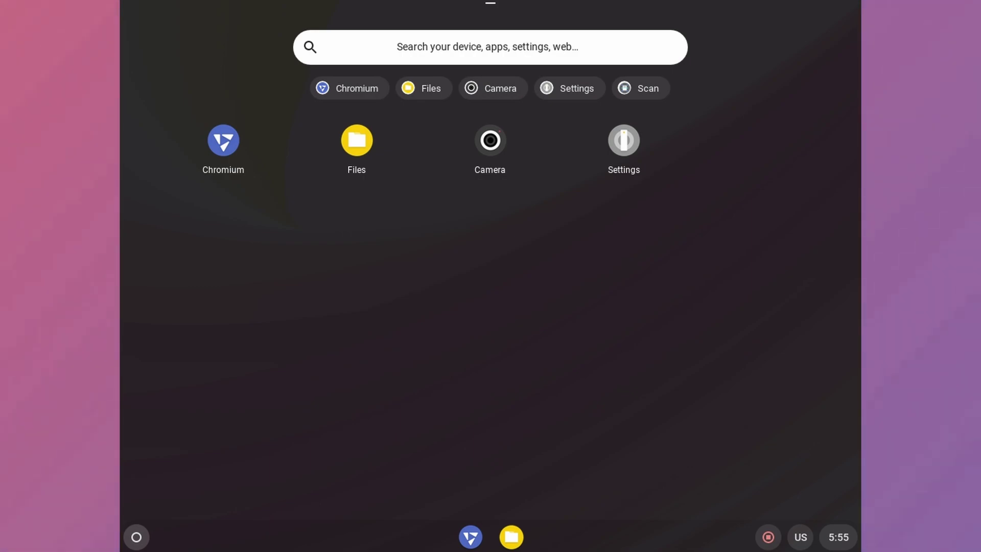
# Step: Open the Files app and browse to the Downloads folder
pyautogui.hotkey('alt', 'shift', 'm')
pyautogui.hotkey('alt', '-')
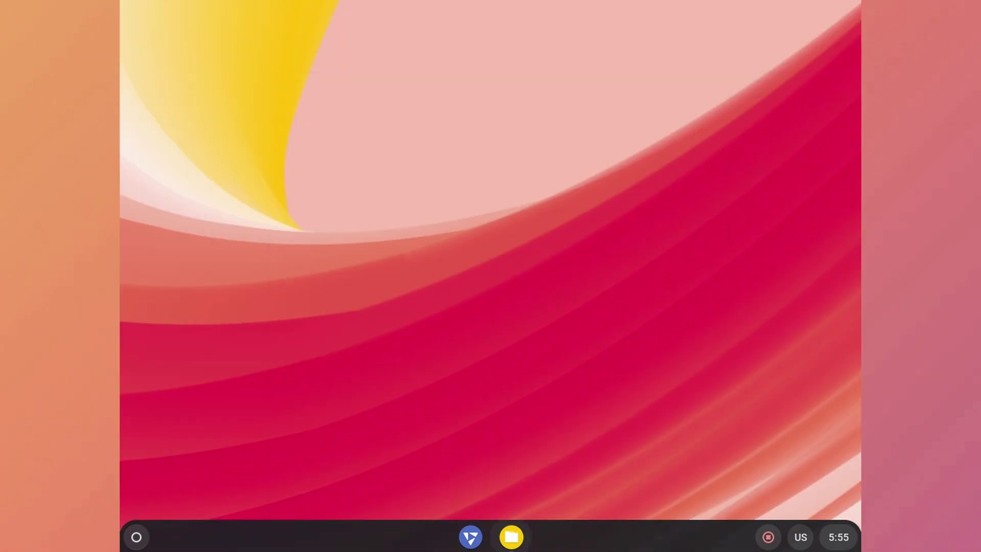
pyautogui.hotkey('alt', 'shift', 'm')
pyautogui.click(205, 141)
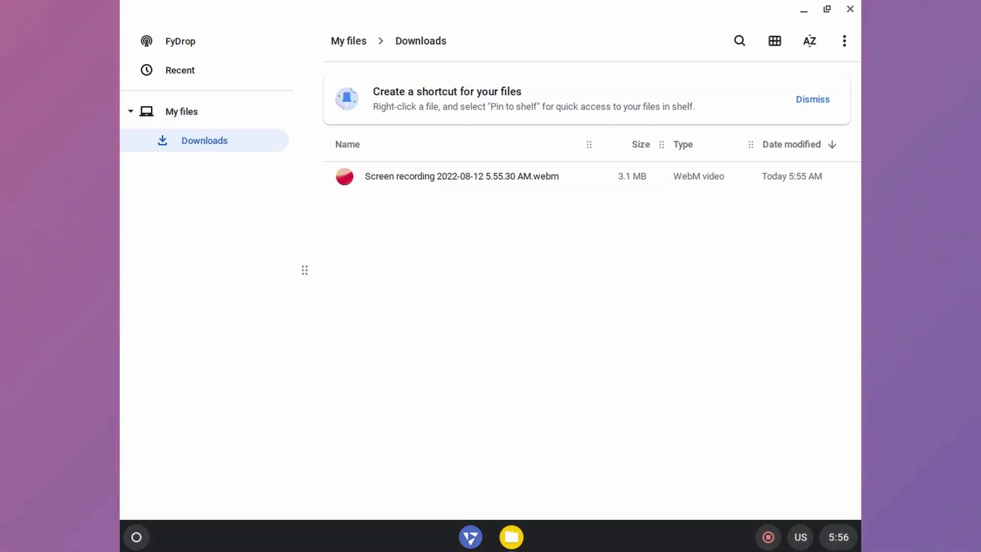
pyautogui.click(181, 111)
pyautogui.click(204, 141)
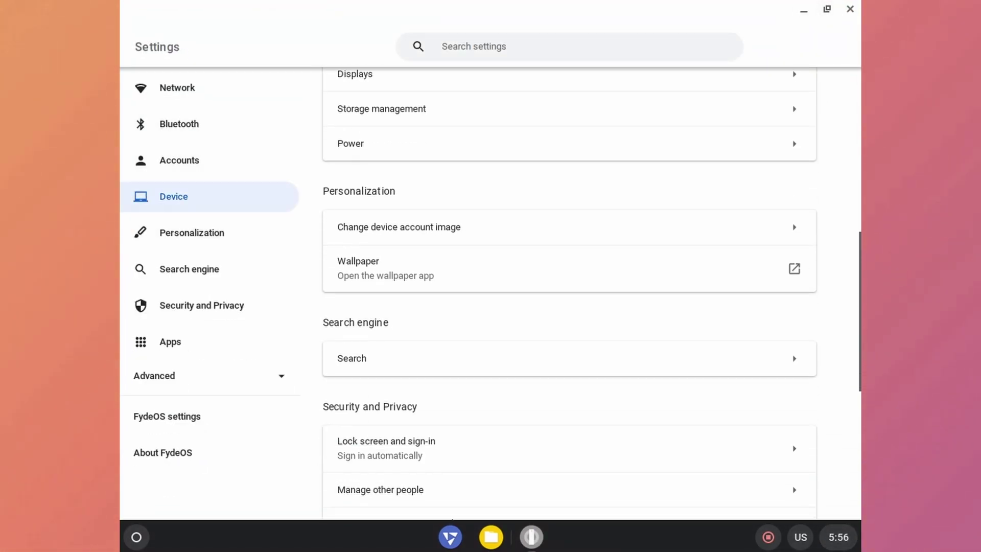
# Step: View the Device and About FydeOS settings, close Settings, and open a new Chromium window
pyautogui.press('Return')
pyautogui.press('Up')
pyautogui.press('Up')
pyautogui.press('Down')
pyautogui.press('Return')
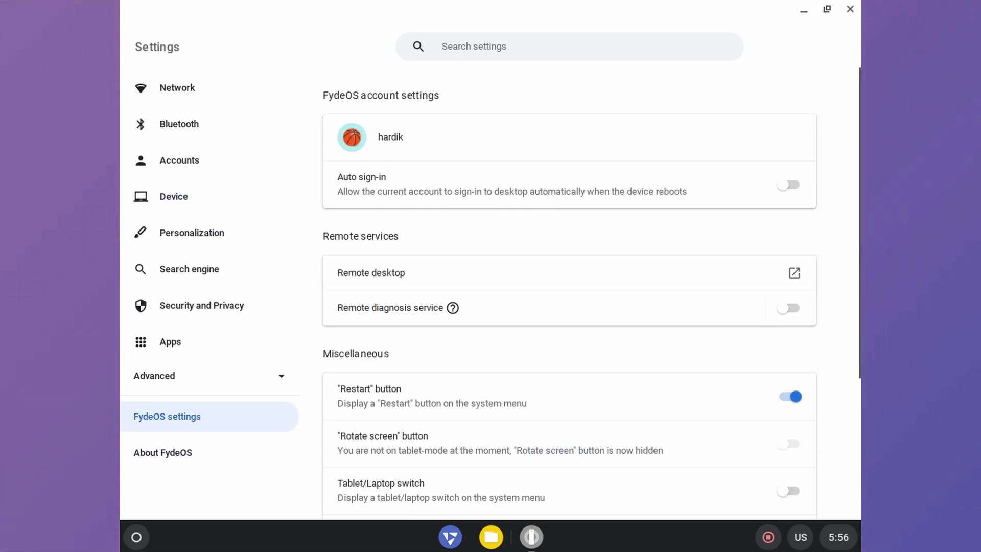
pyautogui.hotkey('ctrl', 'w')
pyautogui.hotkey('ctrl', 'n')
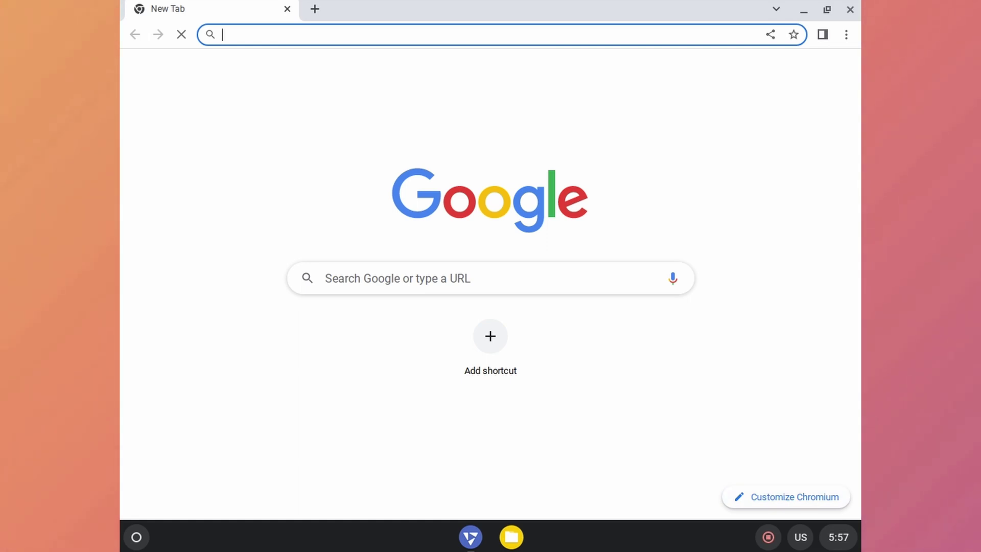
# Step: Stop the screen recording and play the recording file in Gallery
pyautogui.hotkey('ctrl', 'w')
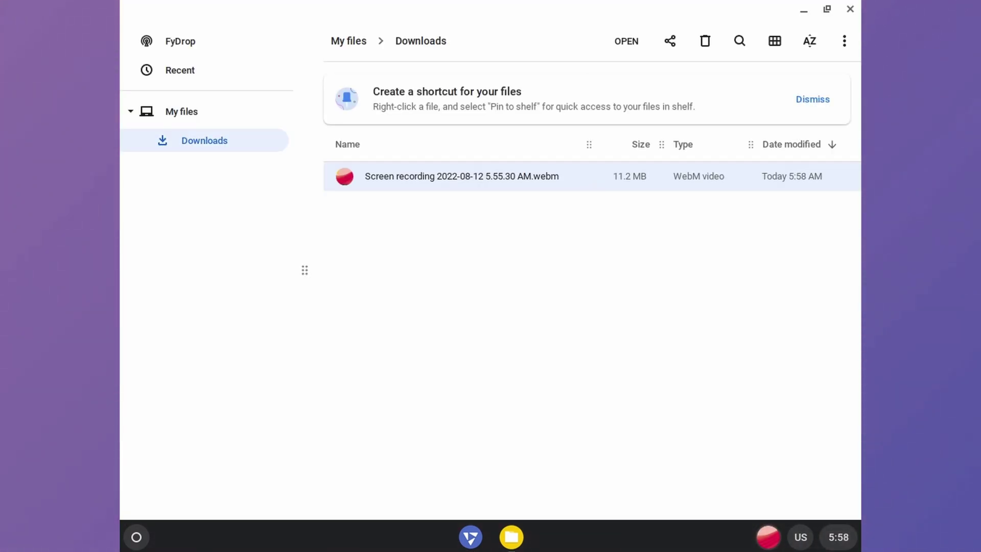
pyautogui.rightClick(440, 178)
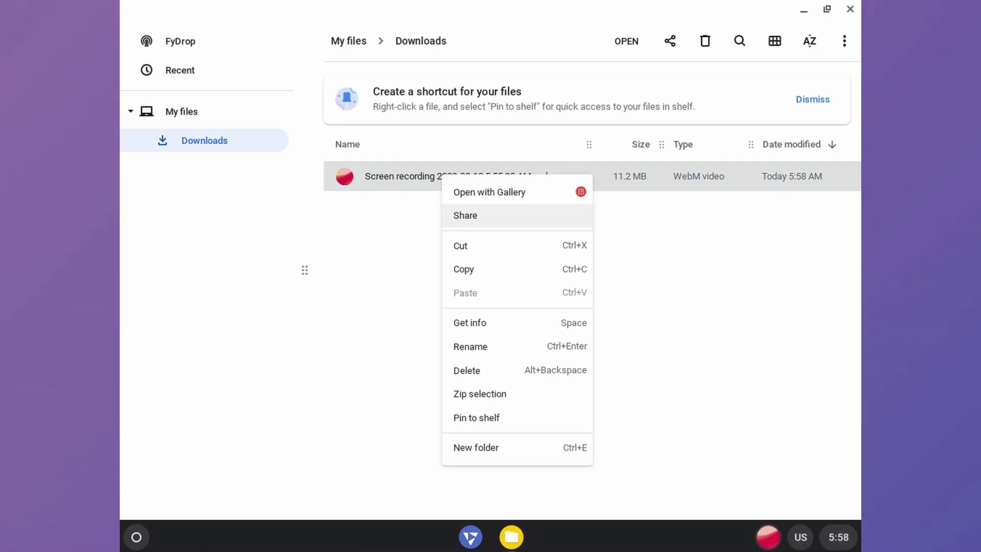
pyautogui.click(490, 191)
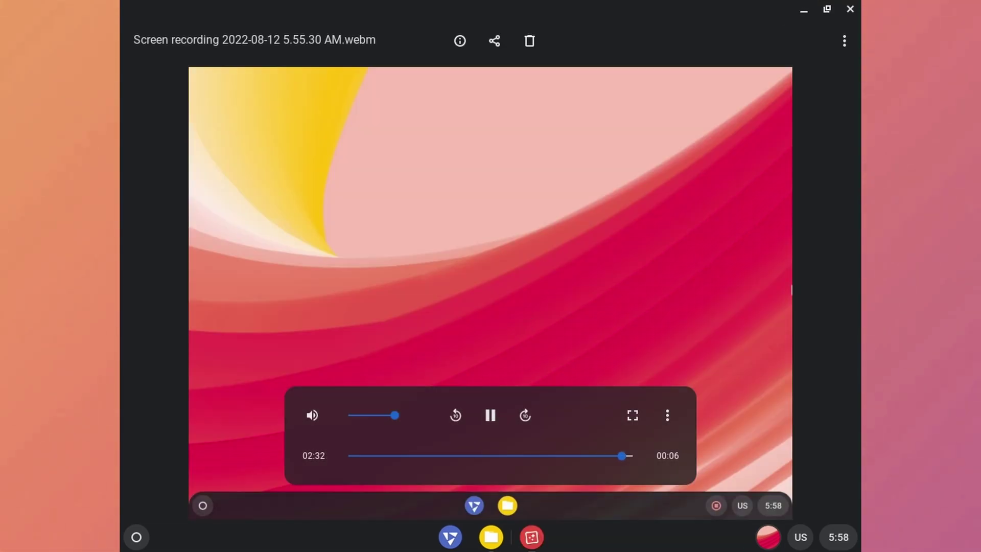
# Step: Close Gallery and delete the screen recording file from Downloads
pyautogui.click(850, 9)
pyautogui.rightClick(560, 179)
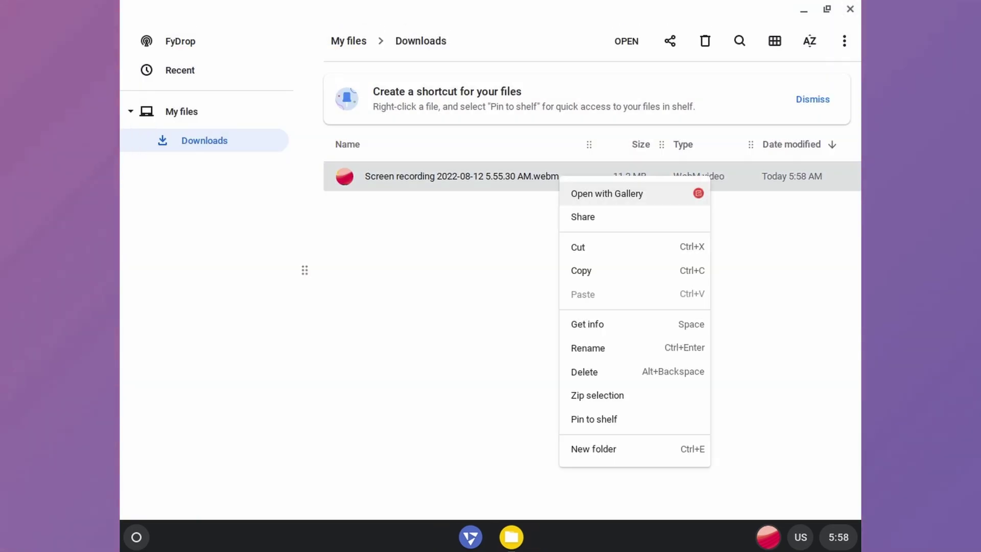
pyautogui.click(587, 373)
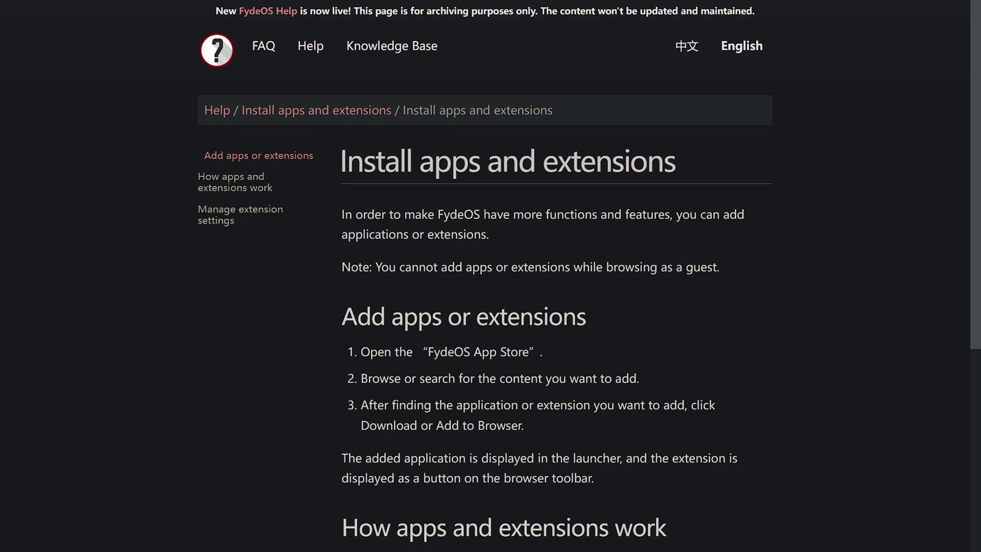
pyautogui.moveTo(376, 266); pyautogui.dragTo(720, 267)
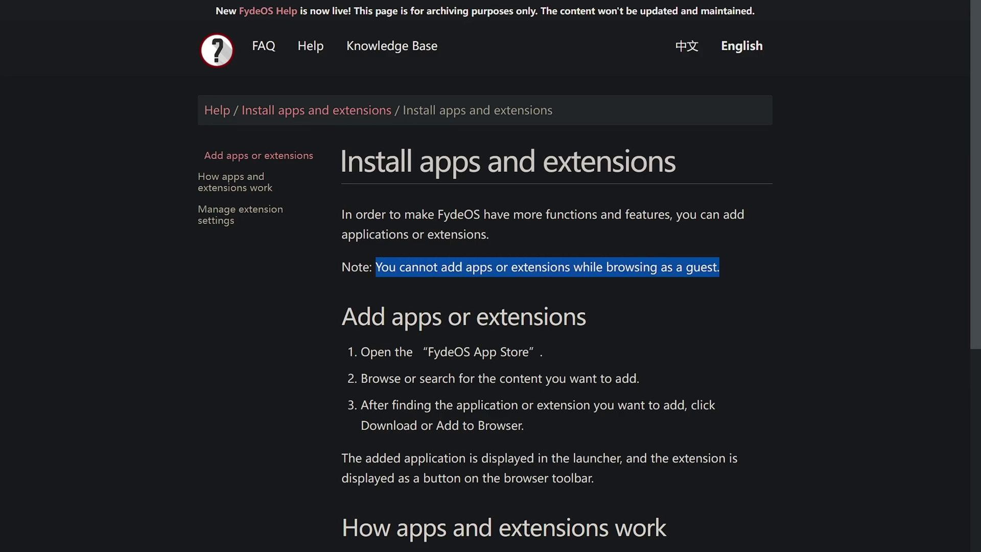
pyautogui.moveTo(428, 352); pyautogui.dragTo(529, 352)
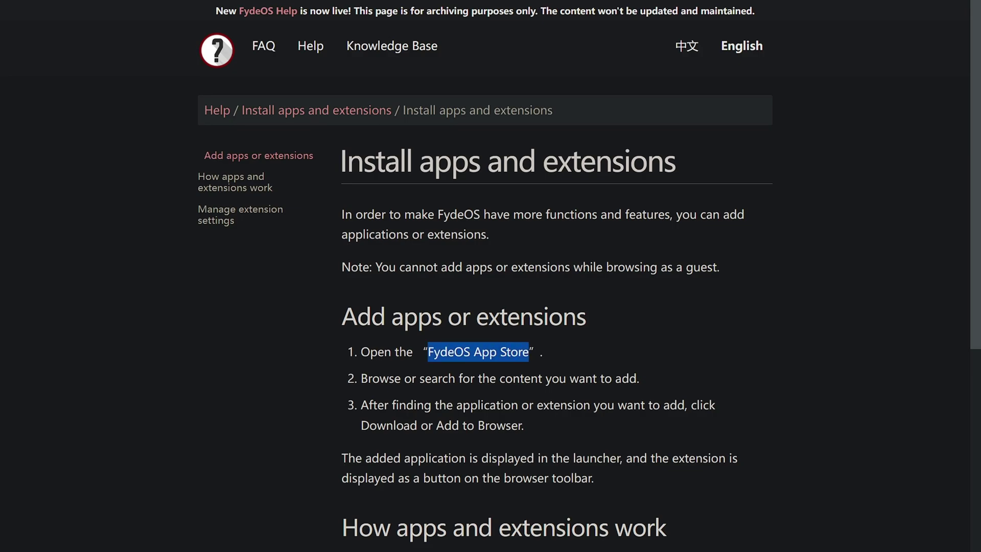
pyautogui.scroll(-6, 490, 276)
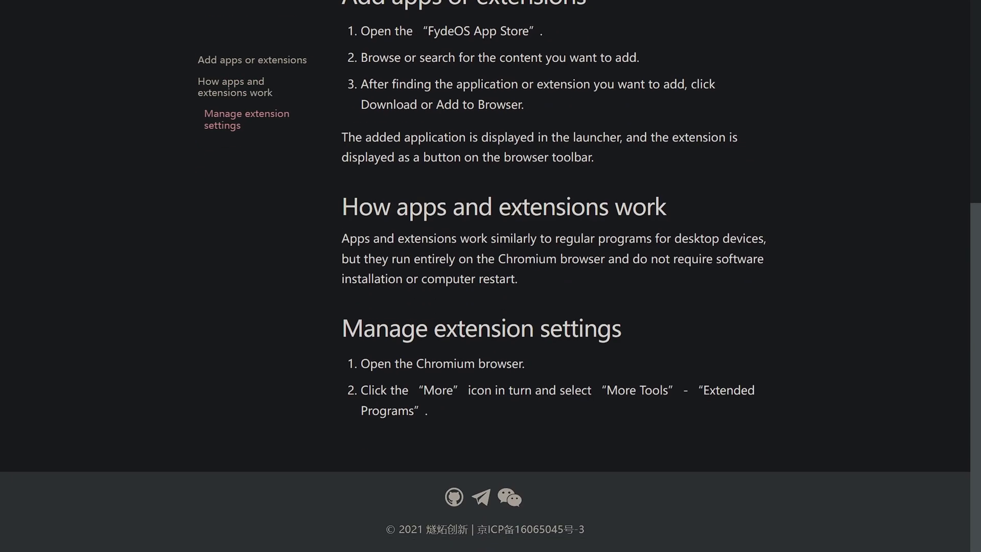
pyautogui.scroll(6, 491, 276)
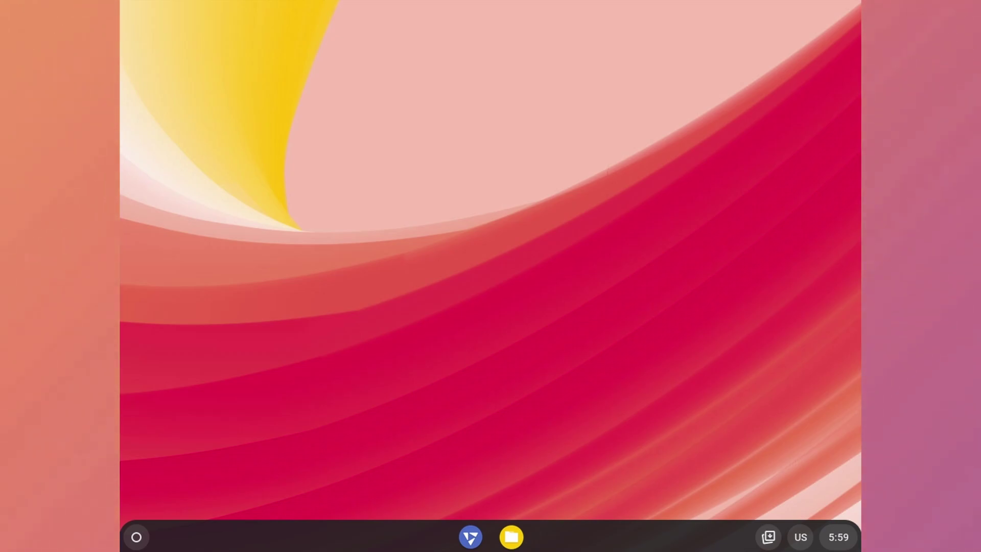
# Step: Open the Quick Settings panel with Alt+Shift+S, then dismiss it to leave the desktop clear
pyautogui.hotkey('alt', 'shift', 's')
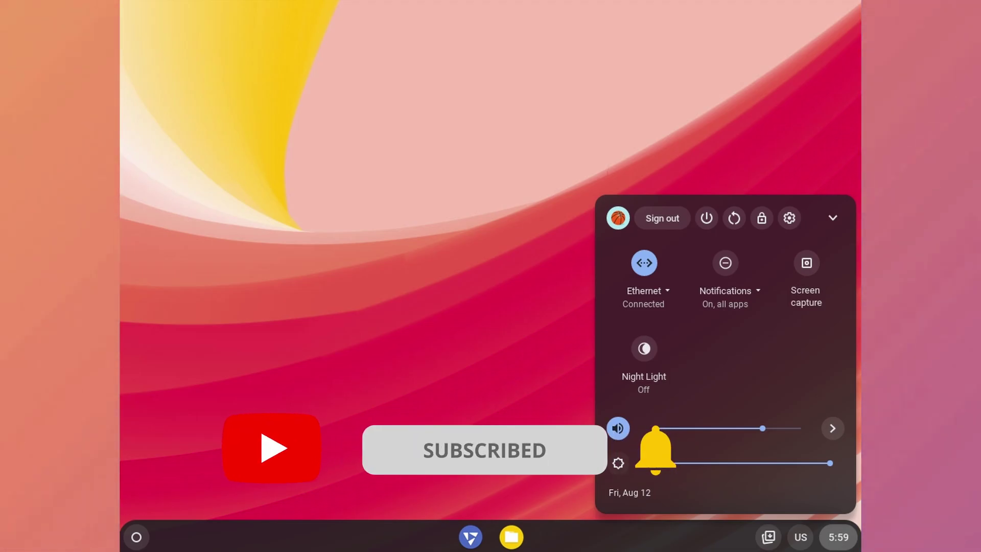
pyautogui.press('Escape')
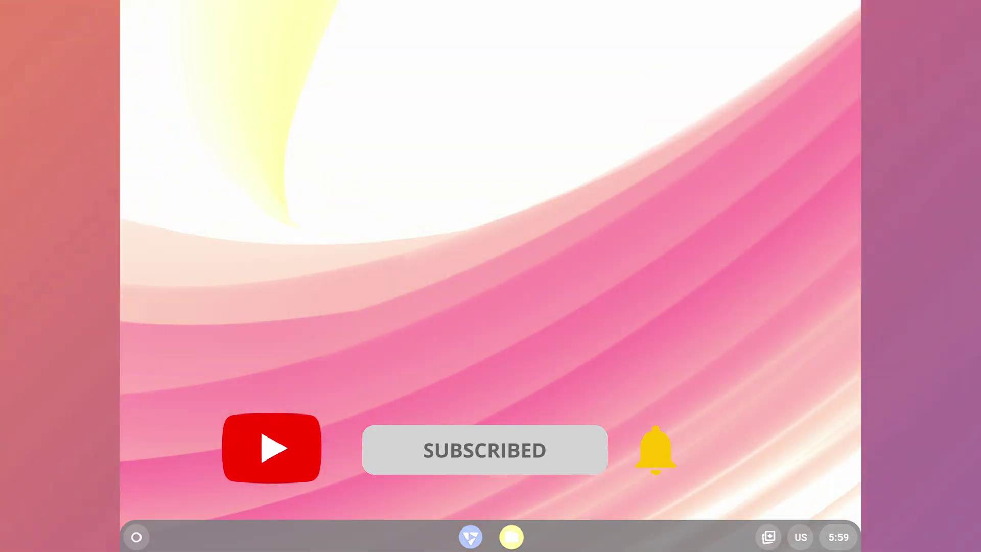